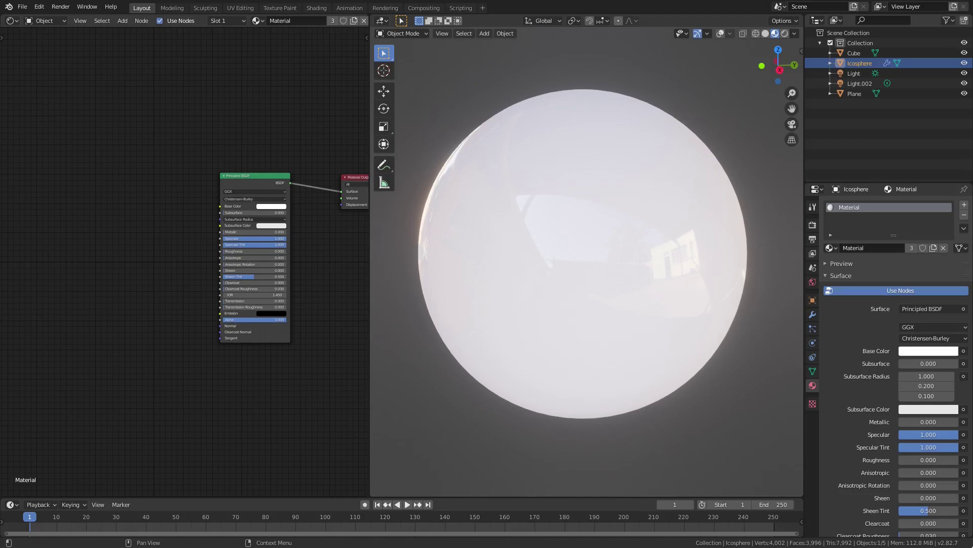
scroll(94, 248, "up", 4)
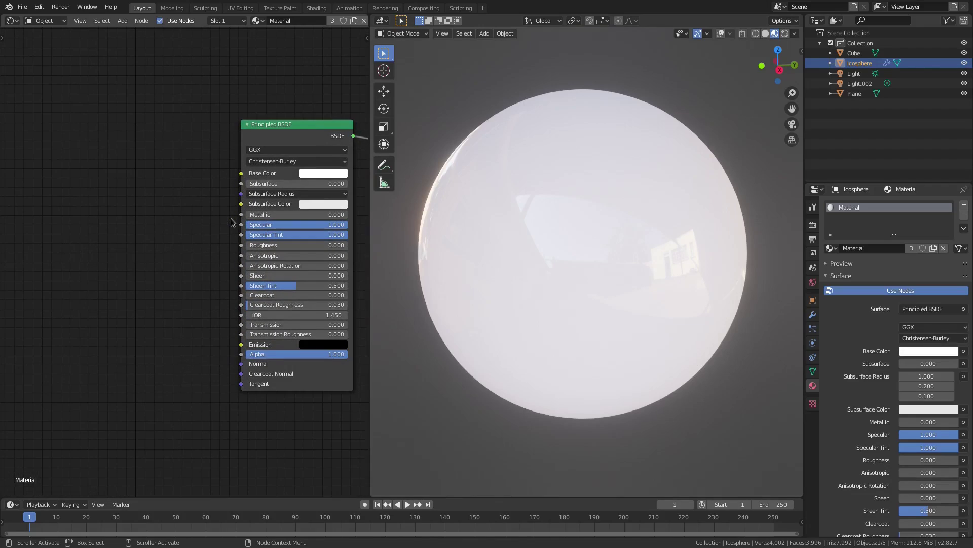
middle_click_drag(94, 248, 151, 233)
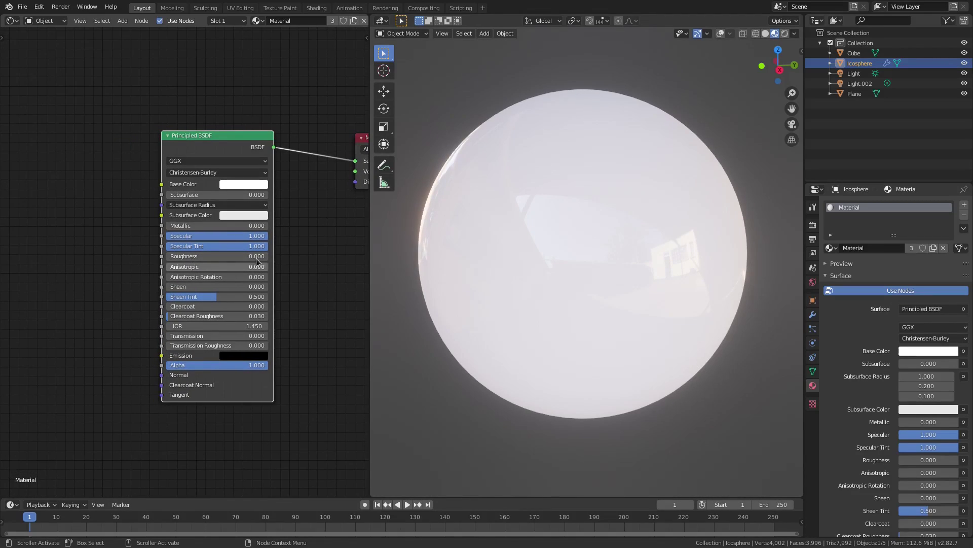
left_click_drag(239, 236, 271, 248)
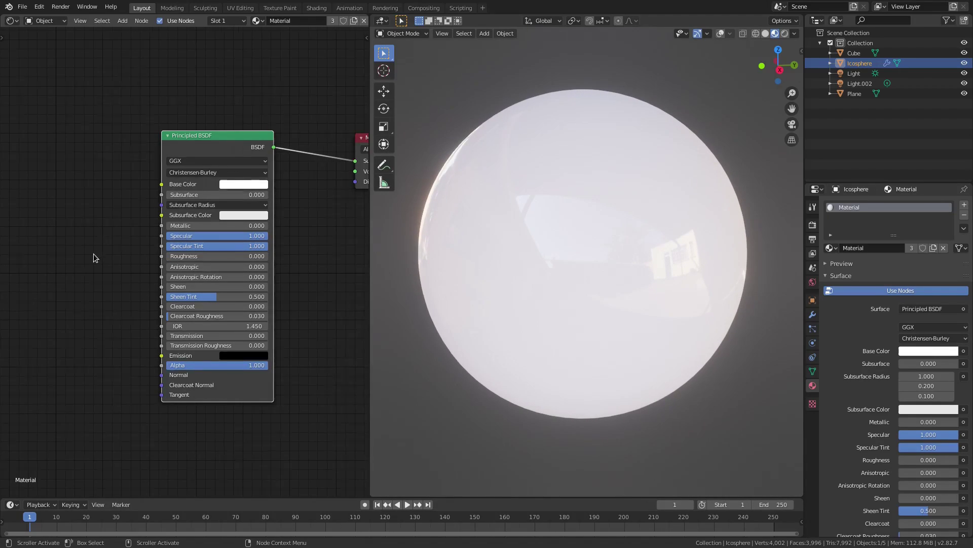
scroll(94, 258, "down", 1)
middle_click_drag(141, 247, 196, 257)
left_click(310, 208)
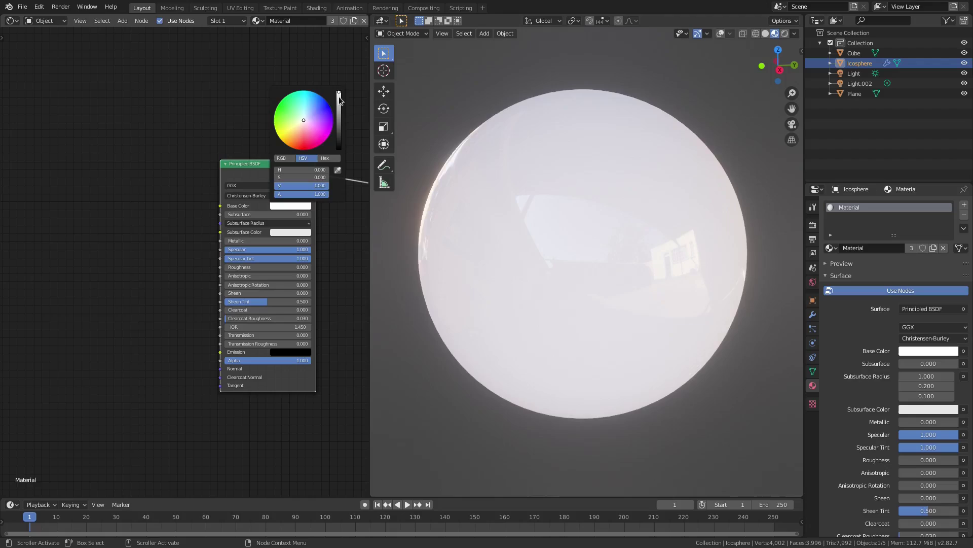
left_click_drag(339, 96, 340, 149)
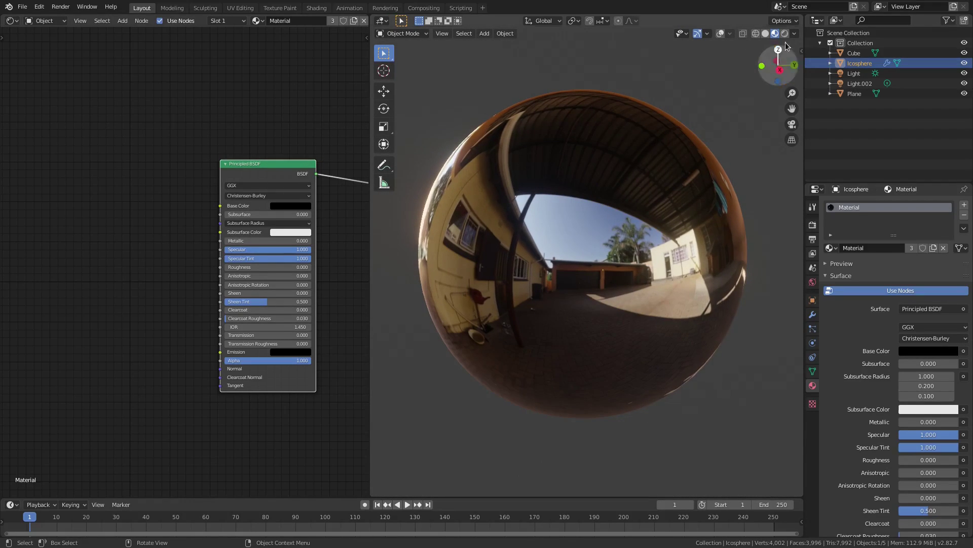
left_click(290, 205)
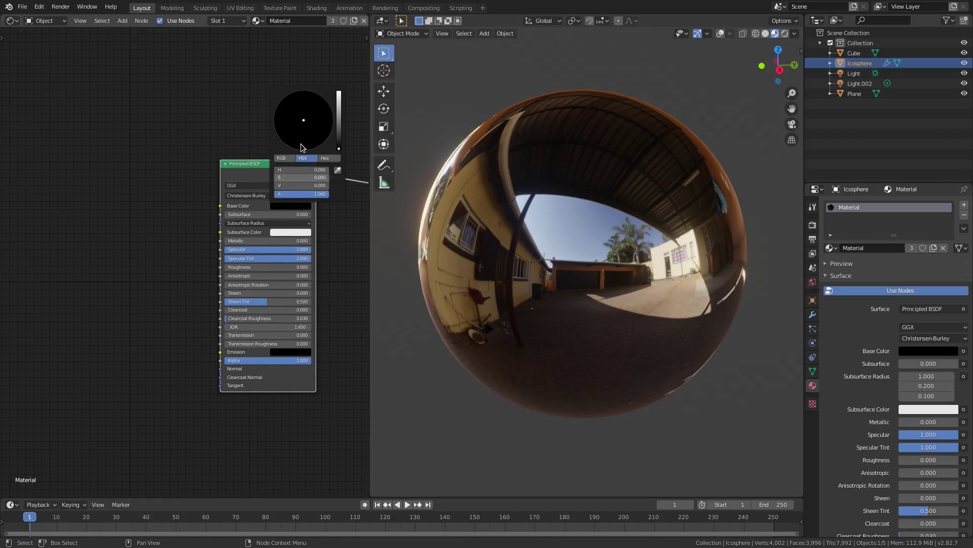
left_click(340, 93)
scroll(42, 252, "down", 2)
middle_click_drag(42, 253, 82, 253)
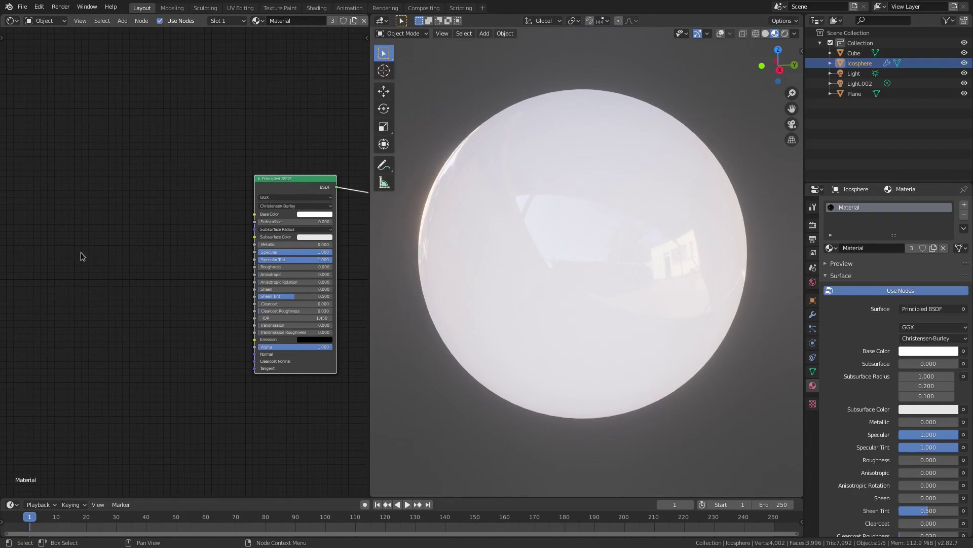
Add a Noise Texture node below the Principled BSDF shader
key("shift+a")
left_click(62, 210)
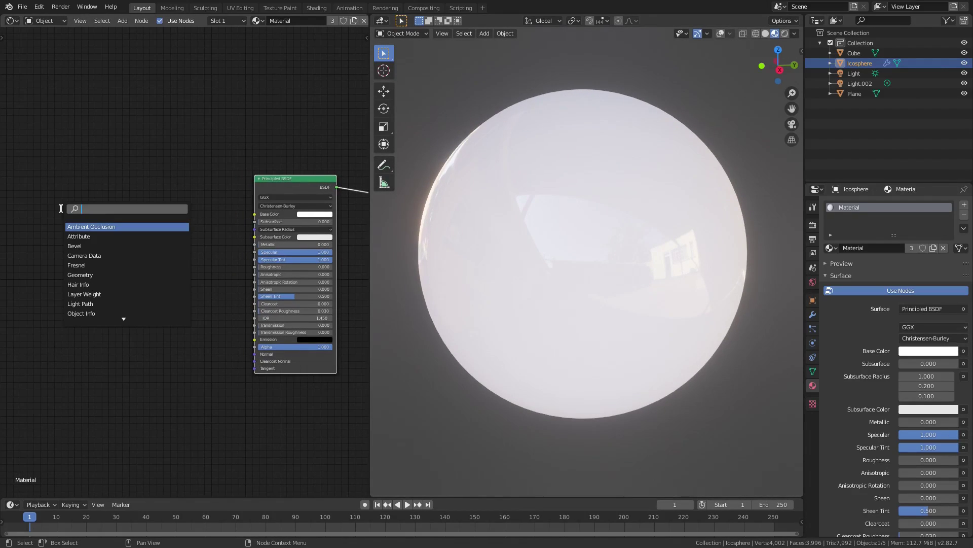
type("noise")
key("Return")
left_click(262, 391)
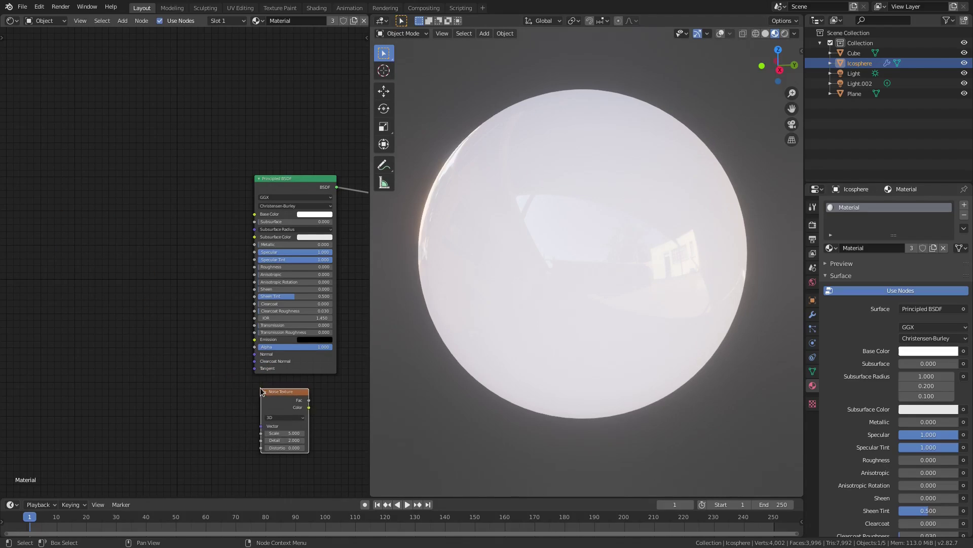
Connect the Noise Texture's Color output to the Material Output's Displacement socket
middle_click_drag(338, 349, 242, 276)
scroll(242, 277, "up", 1)
middle_click_drag(230, 326, 210, 336)
left_click(195, 356)
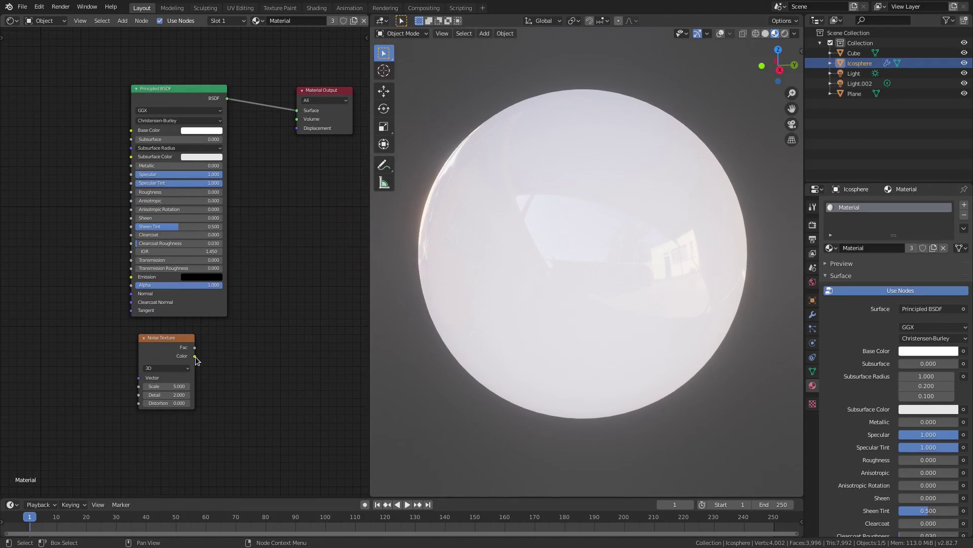
left_click_drag(195, 356, 298, 128)
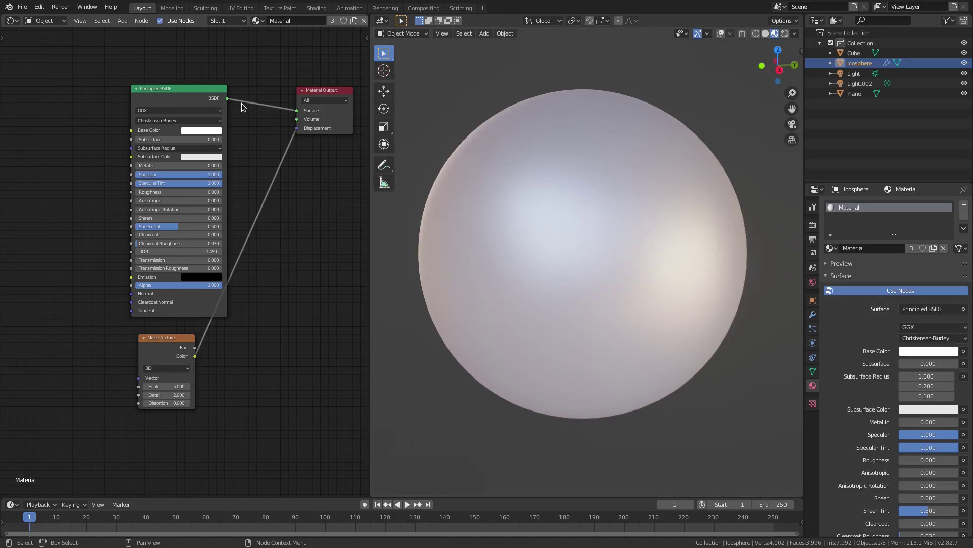
Move the Principled BSDF and Material Output nodes slightly up and left
left_click_drag(209, 90, 180, 76)
left_click_drag(332, 90, 327, 81)
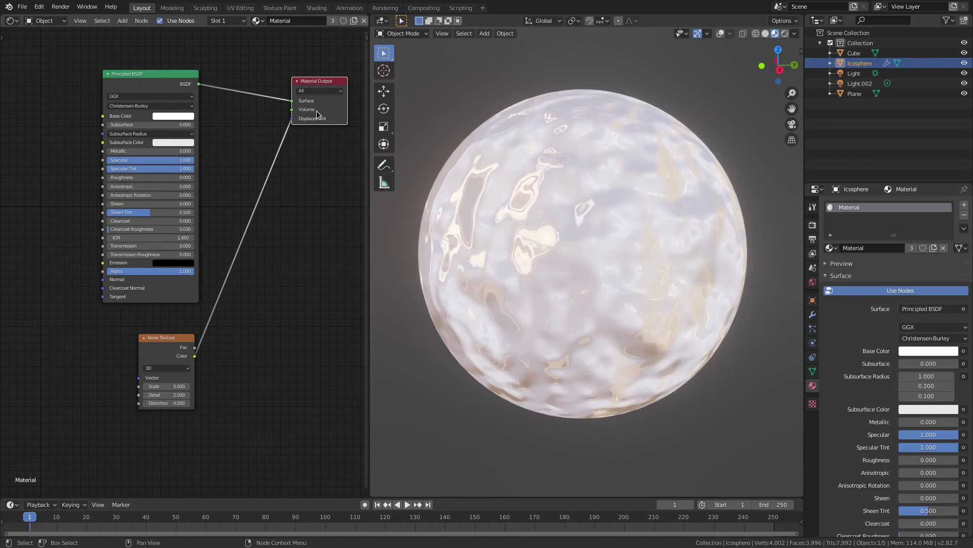
middle_click_drag(200, 327, 204, 325)
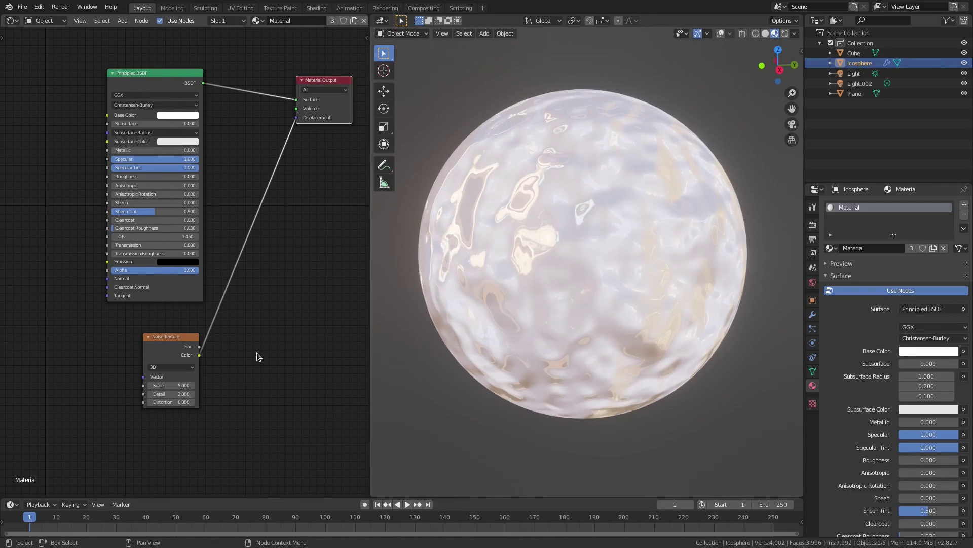
Enter Scale 20, Detail 16 and Distortion 1.3 on the Noise Texture node
left_click(173, 385)
type("20")
key("Return")
left_click(172, 393)
type("16")
key("Return")
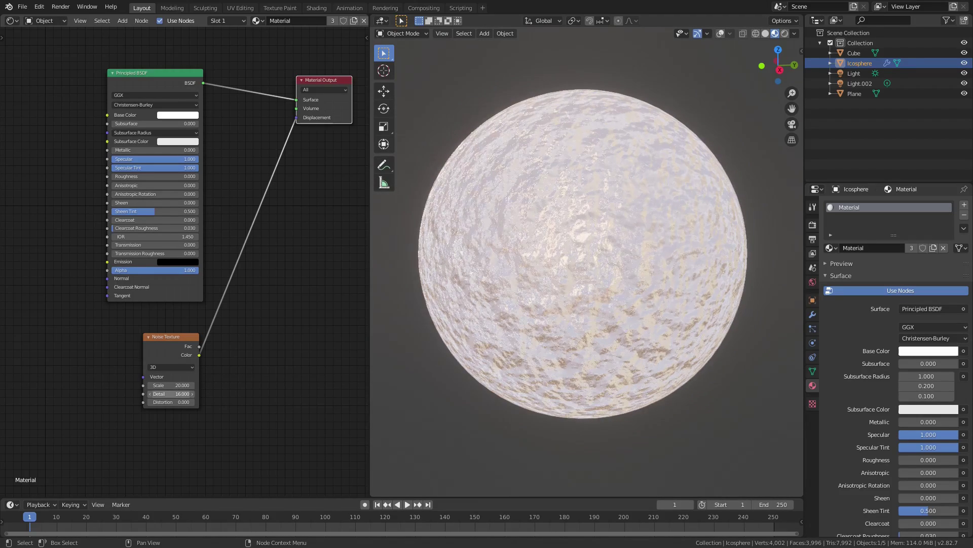
left_click(169, 402)
type("0.0")
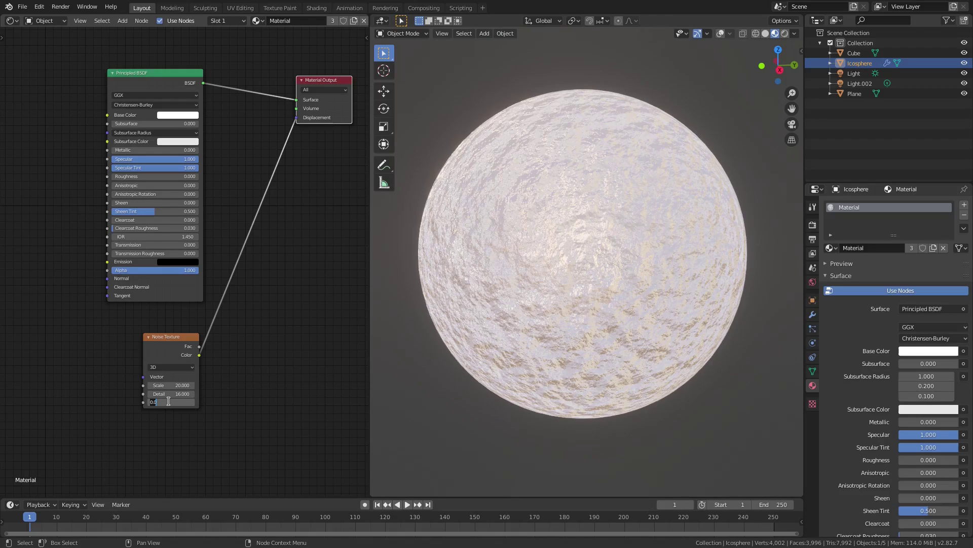
key("Return")
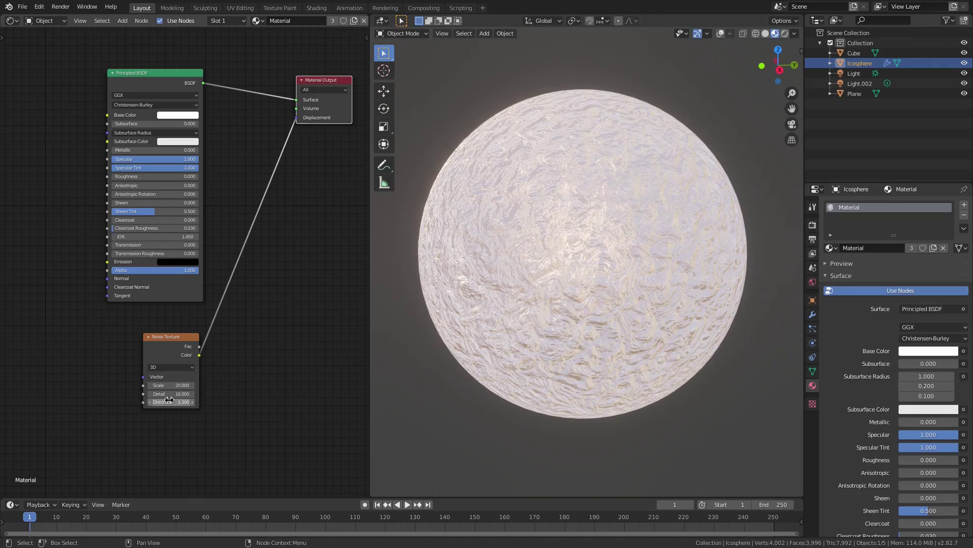
mouse_move(517, 314)
middle_mouse_down()
mouse_move(542, 293)
mouse_move(577, 212)
mouse_move(565, 211)
middle_mouse_up()
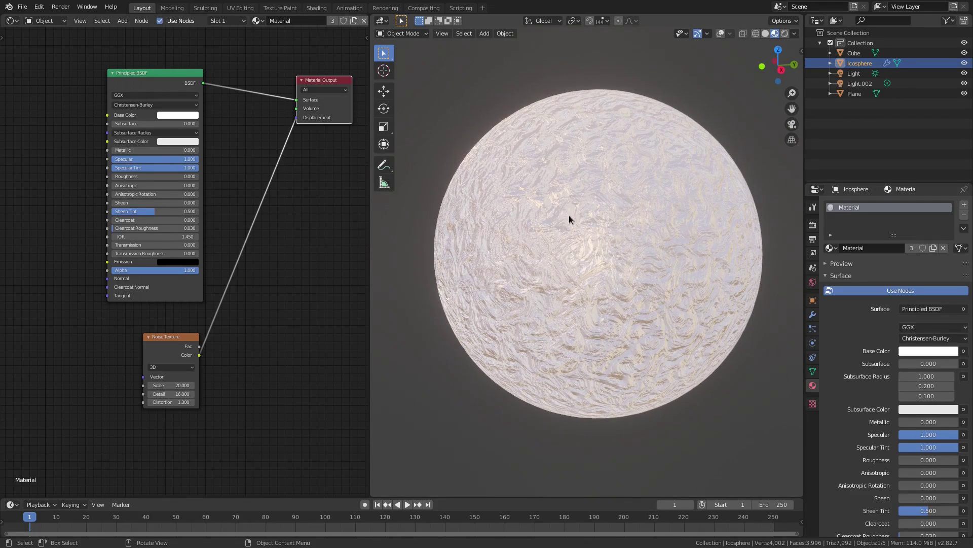
Add a ColorRamp left of the Noise Texture and link its Color into the Scale input
middle_click_drag(98, 354, 142, 335)
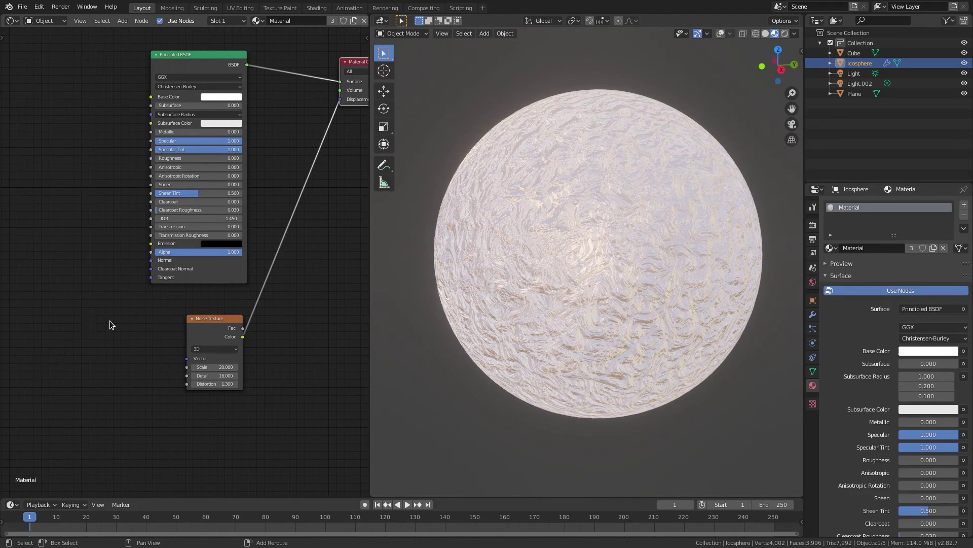
key("shift+a")
type("colorramp")
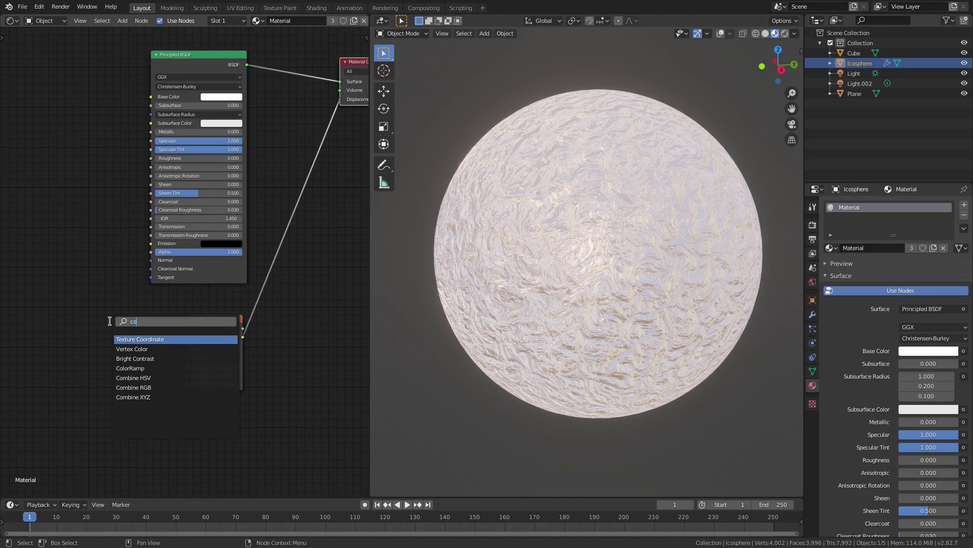
key("Return")
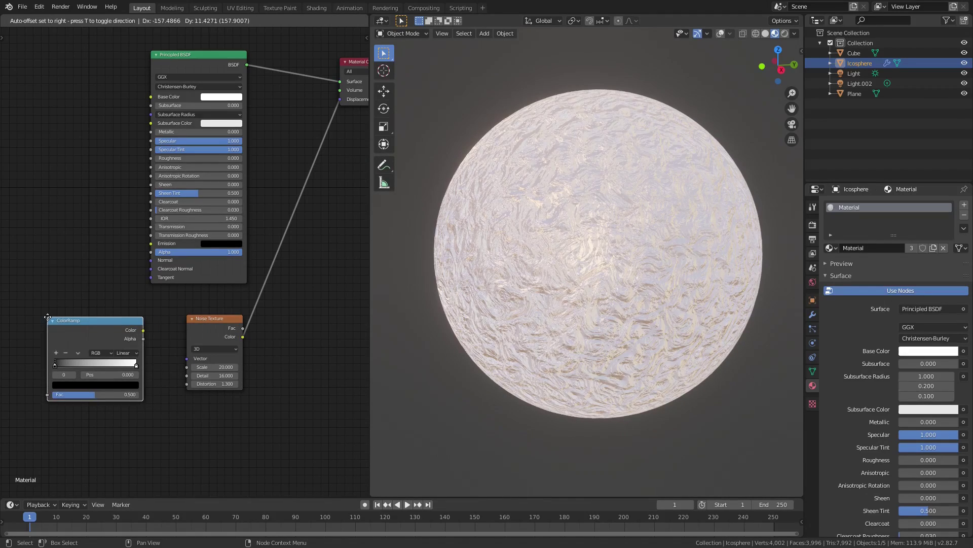
left_click(84, 307)
left_click_drag(149, 329, 187, 367)
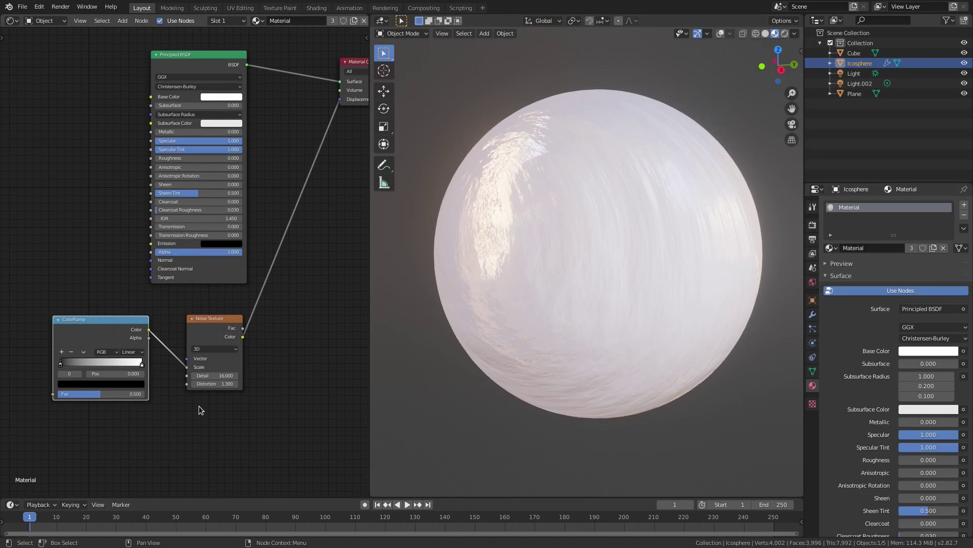
Inspect the streaky sphere from several angles and nudge the Noise Texture node left
middle_click_drag(576, 192, 558, 187)
scroll(601, 227, "up", 5)
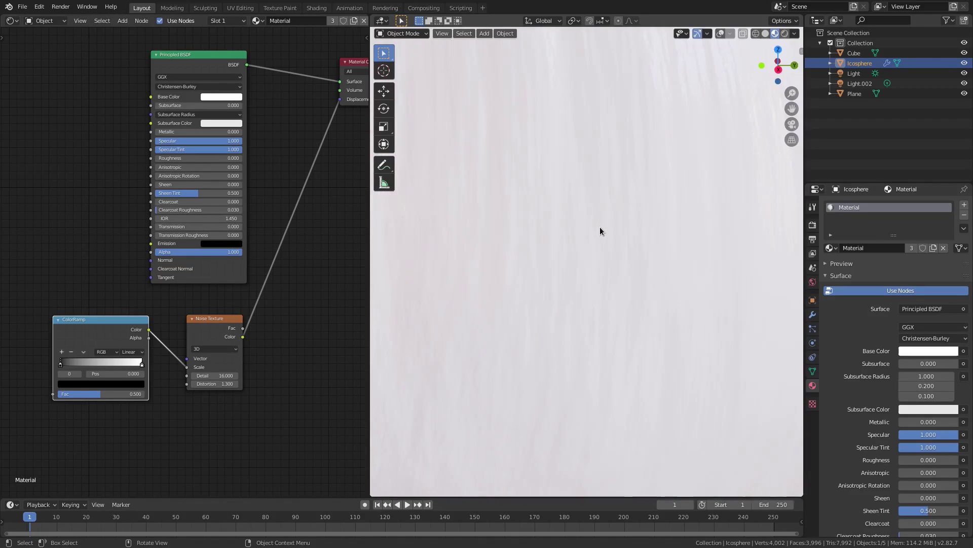
scroll(600, 227, "down", 5)
middle_click_drag(587, 198, 564, 197)
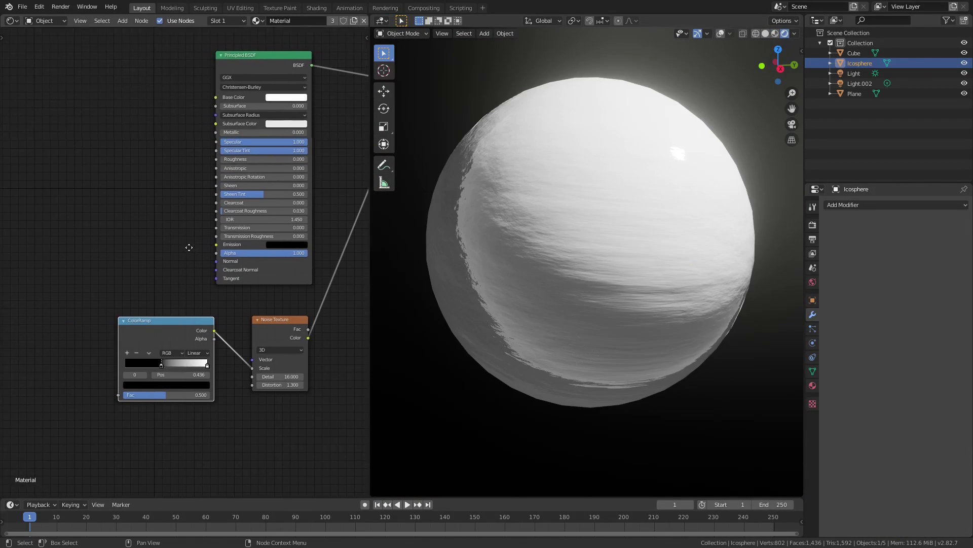
key("Home")
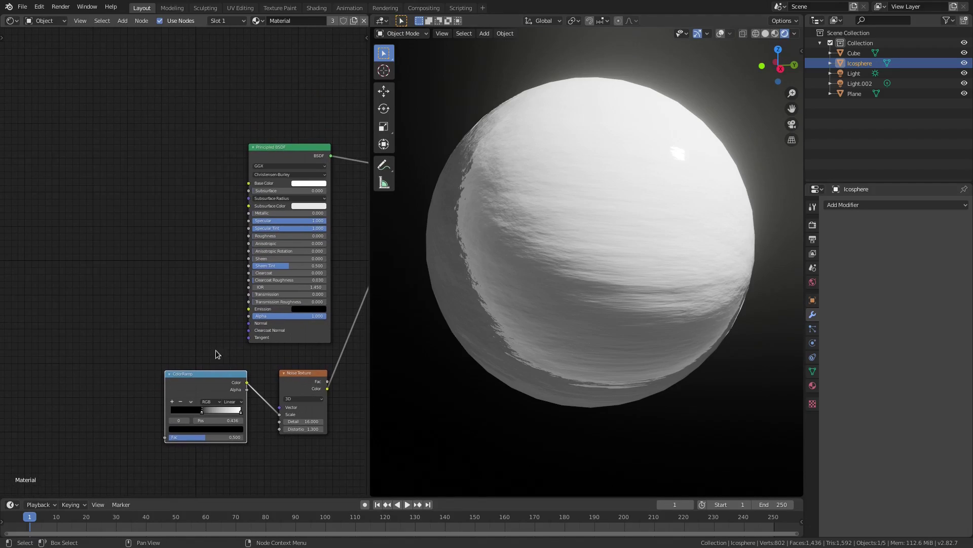
left_click_drag(302, 373, 292, 373)
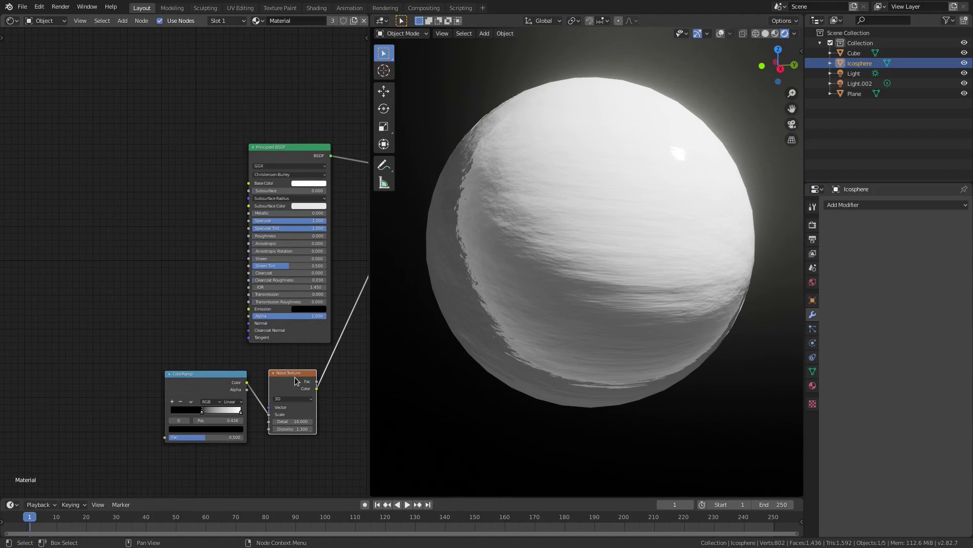
Duplicate the Noise Texture, place it upper-left and connect its Color to Base Color
key("shift+d")
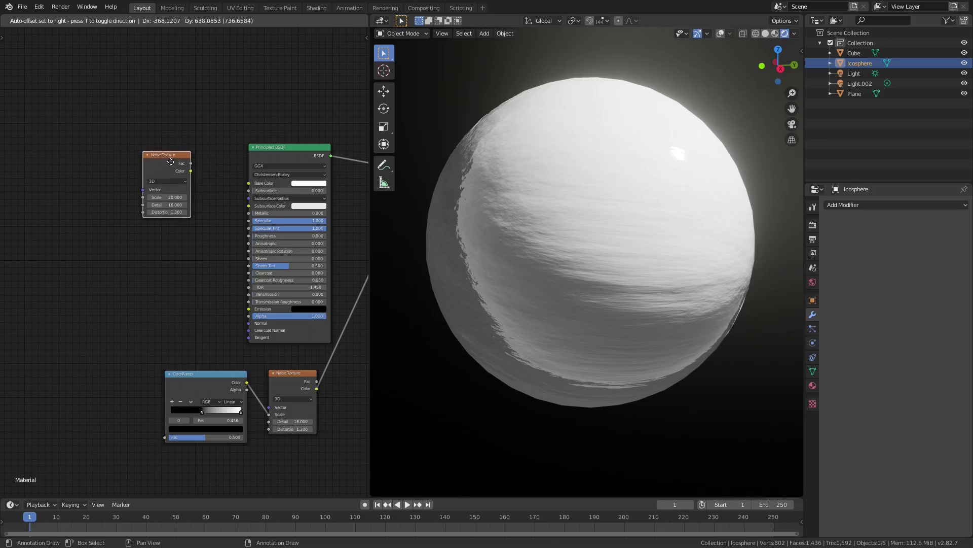
left_click(178, 167)
left_click_drag(199, 176, 248, 183)
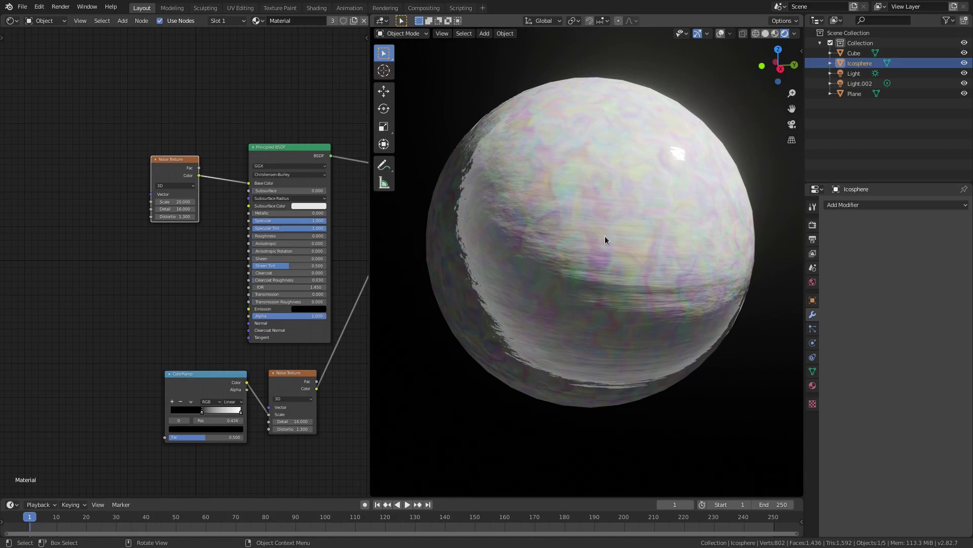
Duplicate the ColorRamp and drop the copy onto the Noise-to-Base Color link
left_click(199, 377)
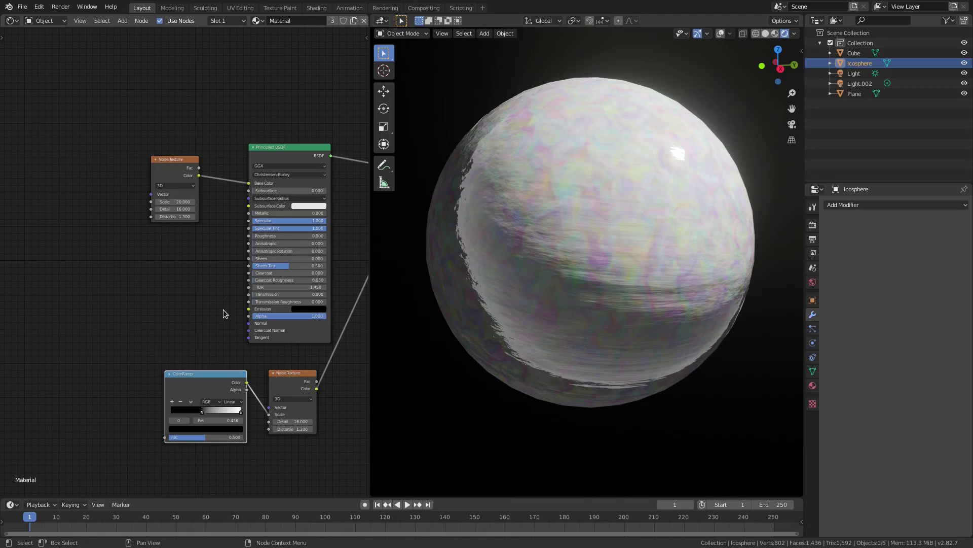
key("shift+d")
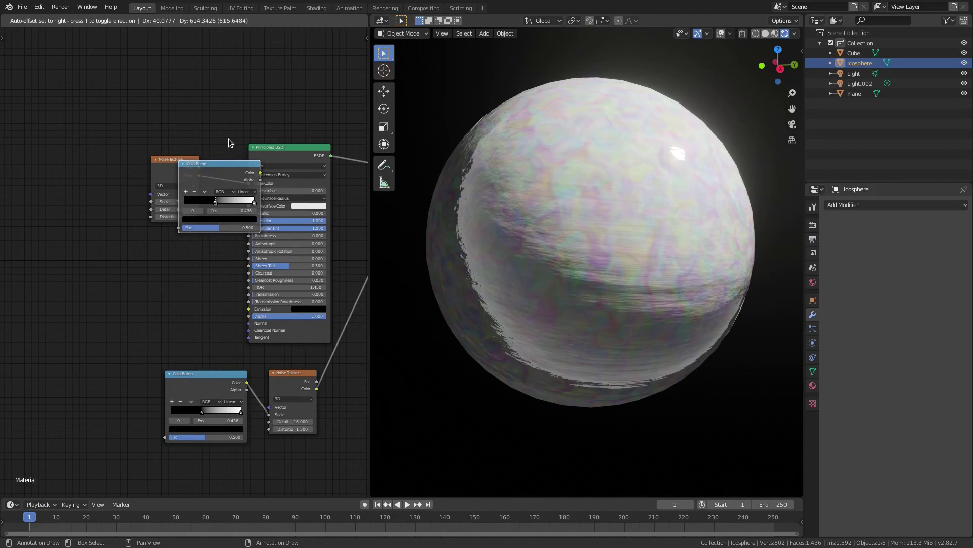
left_click(228, 139)
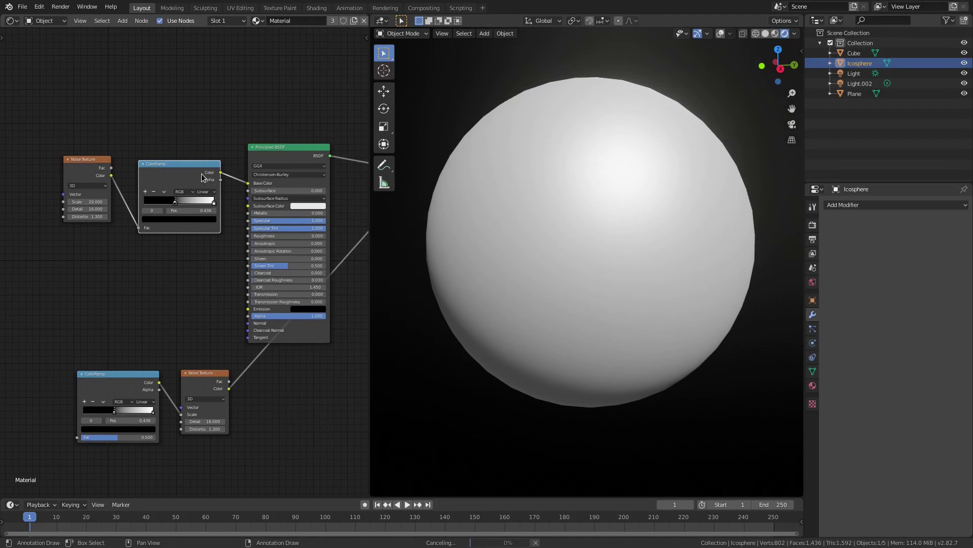
Shift the second Noise Texture, new ColorRamp and Principled BSDF nodes to the left
left_click_drag(90, 159, 2, 156)
left_click_drag(189, 163, 87, 153)
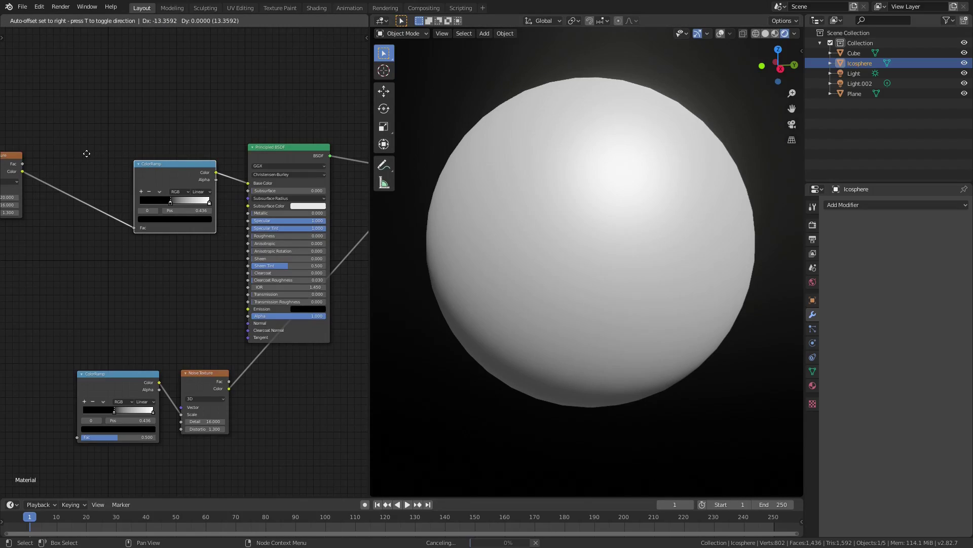
left_click_drag(284, 157, 183, 160)
left_click(178, 160)
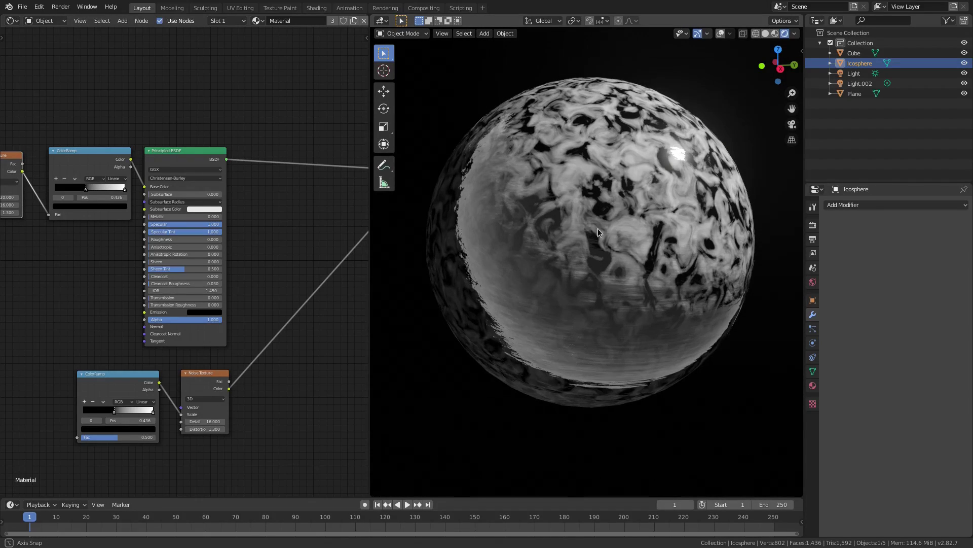
Slide the second ColorRamp's dark stop to 0.223 and recolour it a lighter reddish-brown
middle_click_drag(598, 228, 589, 230)
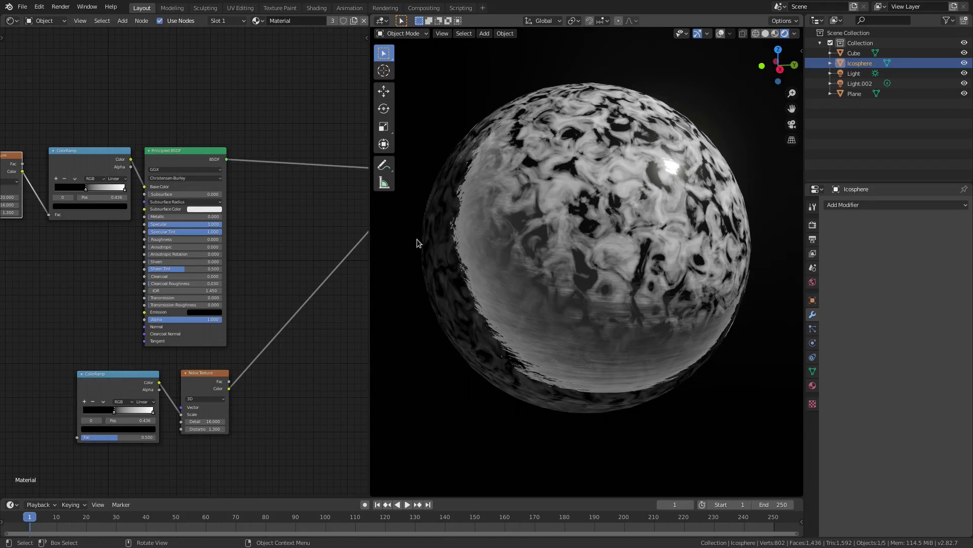
middle_click_drag(100, 228, 190, 230)
left_click_drag(101, 158, 106, 153)
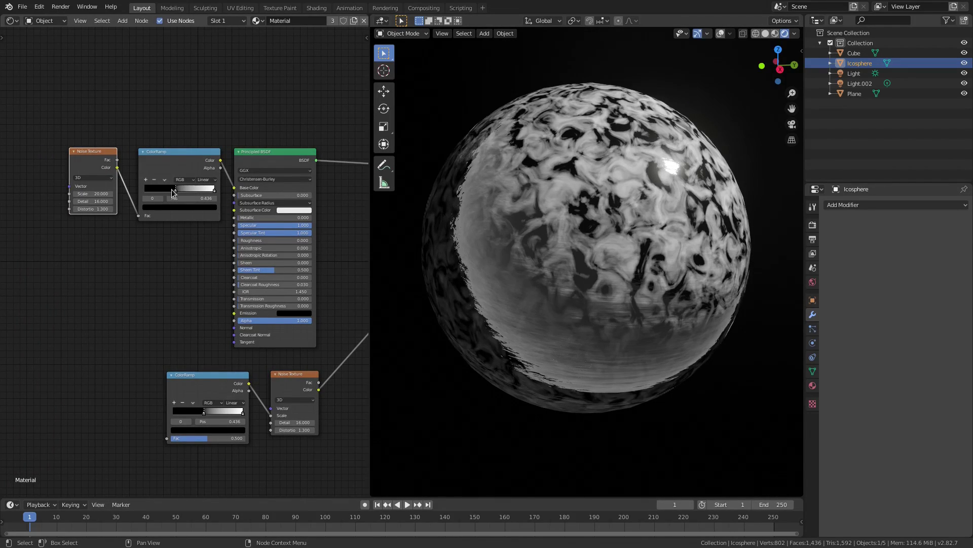
left_click_drag(172, 192, 162, 192)
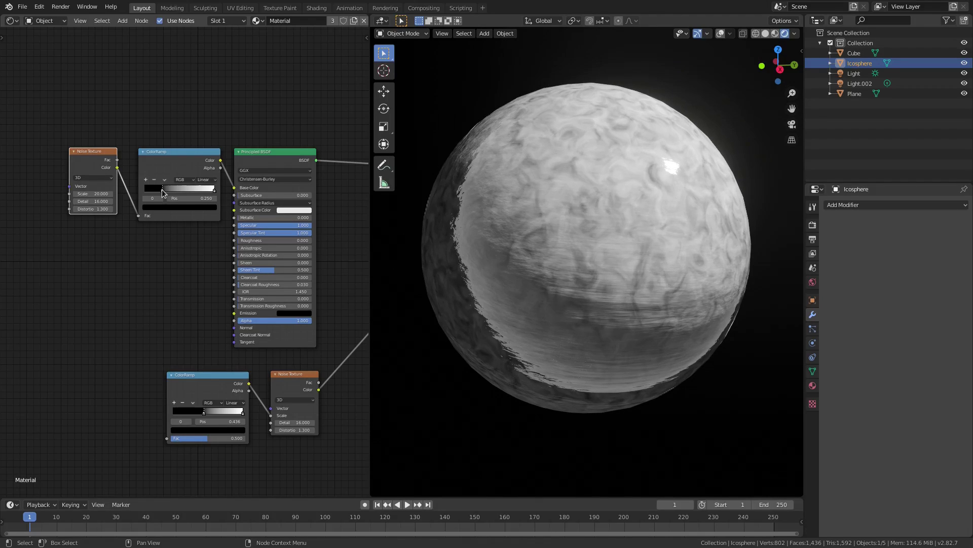
left_click(175, 207)
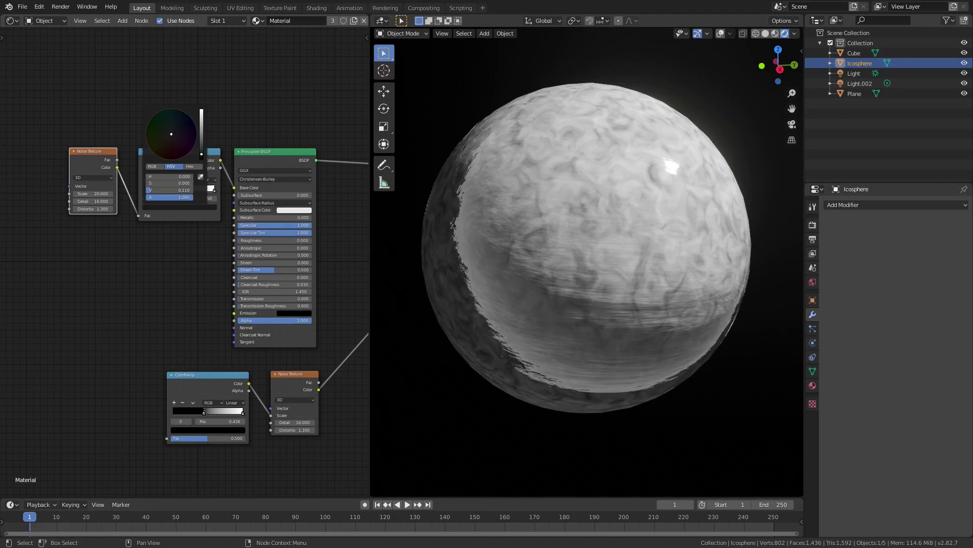
mouse_move(201, 154)
left_mouse_down()
mouse_move(202, 143)
mouse_move(170, 141)
mouse_move(181, 128)
mouse_move(168, 139)
left_mouse_up()
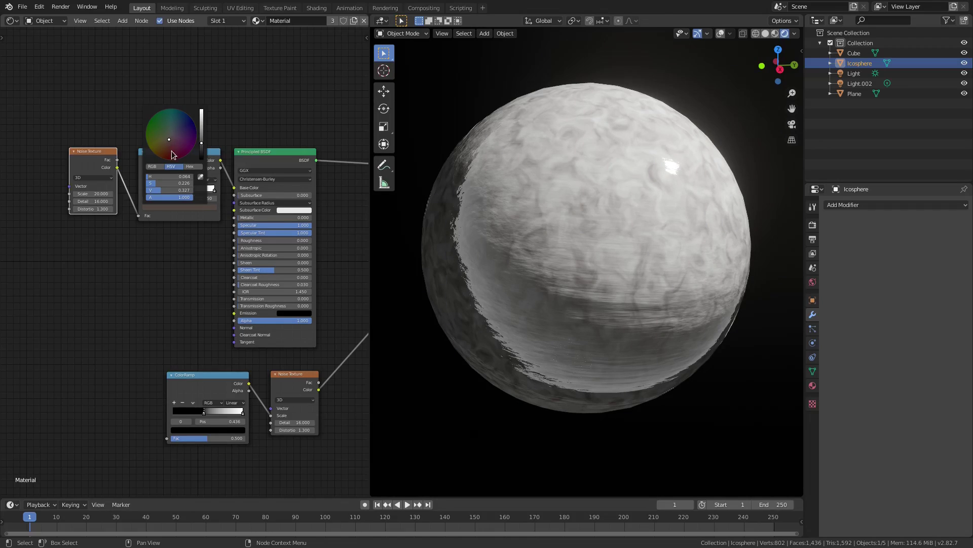
mouse_move(163, 189)
left_mouse_down()
mouse_move(186, 195)
mouse_move(162, 192)
left_mouse_up()
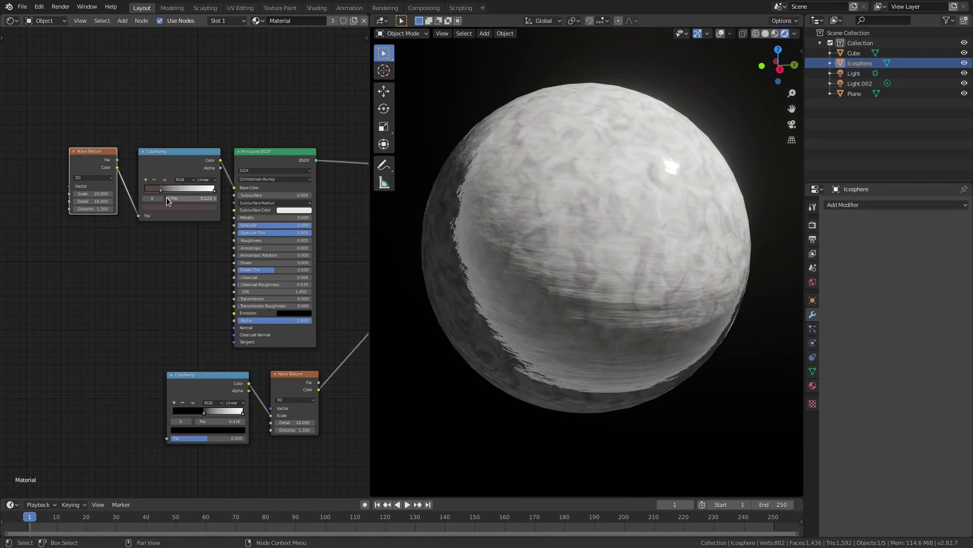
middle_click_drag(87, 157, 116, 167)
left_click_drag(116, 170, 117, 171)
Make the second ColorRamp's dark stop pure black at position 0.245
scroll(496, 267, "down", 5)
scroll(538, 257, "up", 4)
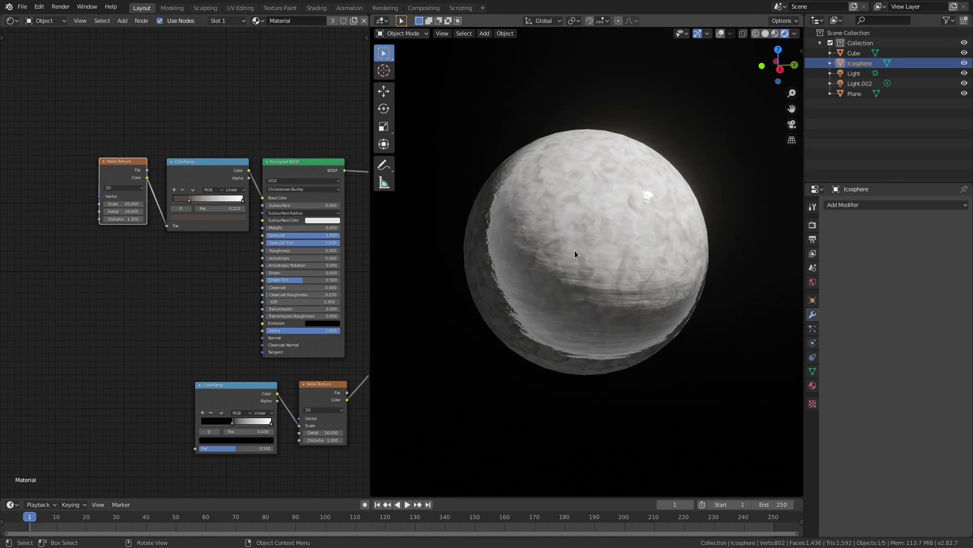
middle_click_drag(574, 250, 603, 248)
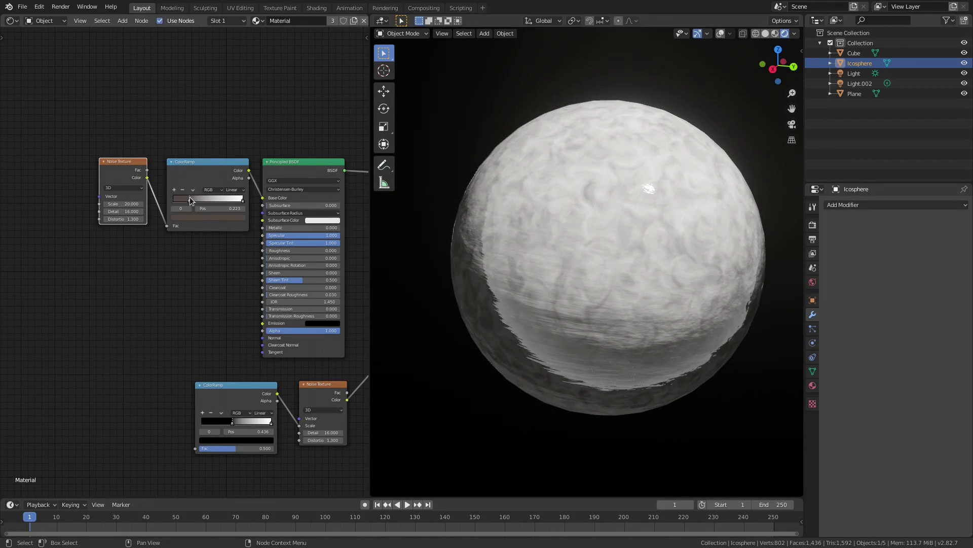
left_click(199, 217)
left_click_drag(229, 159, 230, 170)
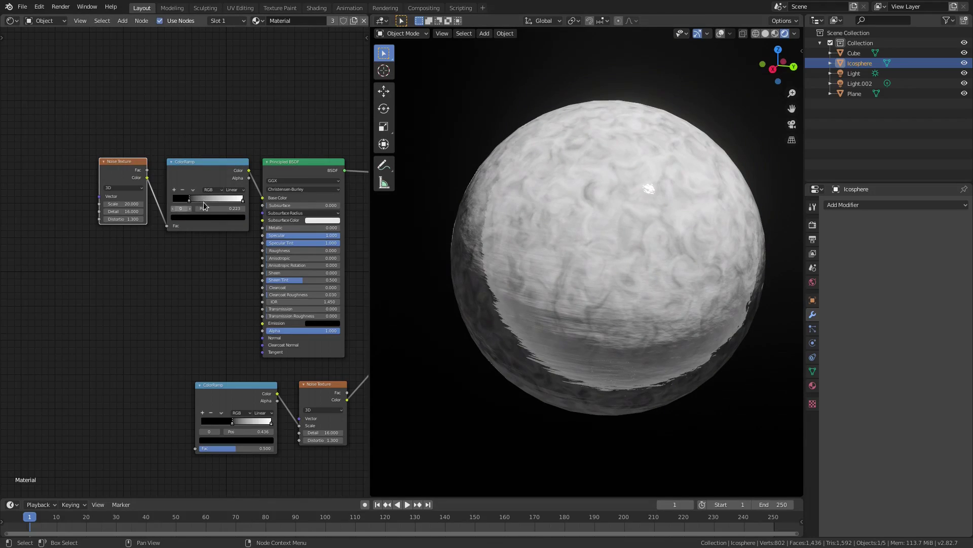
left_click_drag(190, 200, 191, 200)
Re-enter the lower Noise Texture's Distortion (0, then 1.3) and nudge the lower ramp's stop left
middle_click_drag(191, 318, 168, 294)
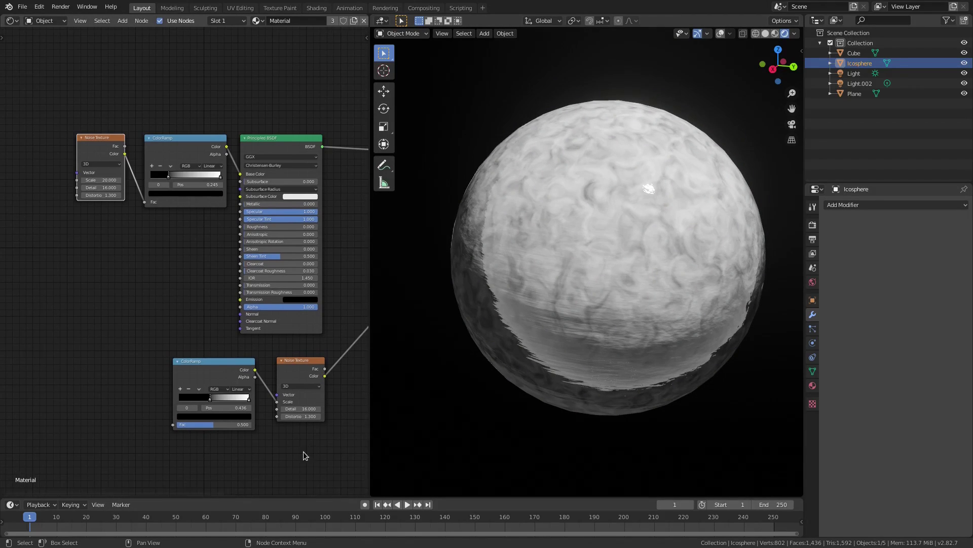
double_click(302, 415)
type("0")
key("Return")
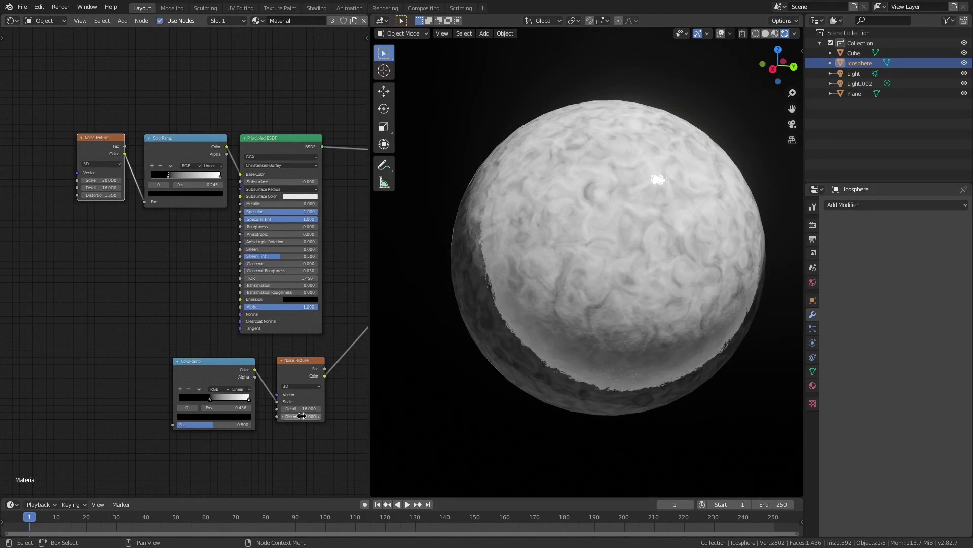
double_click(302, 416)
type("1.3")
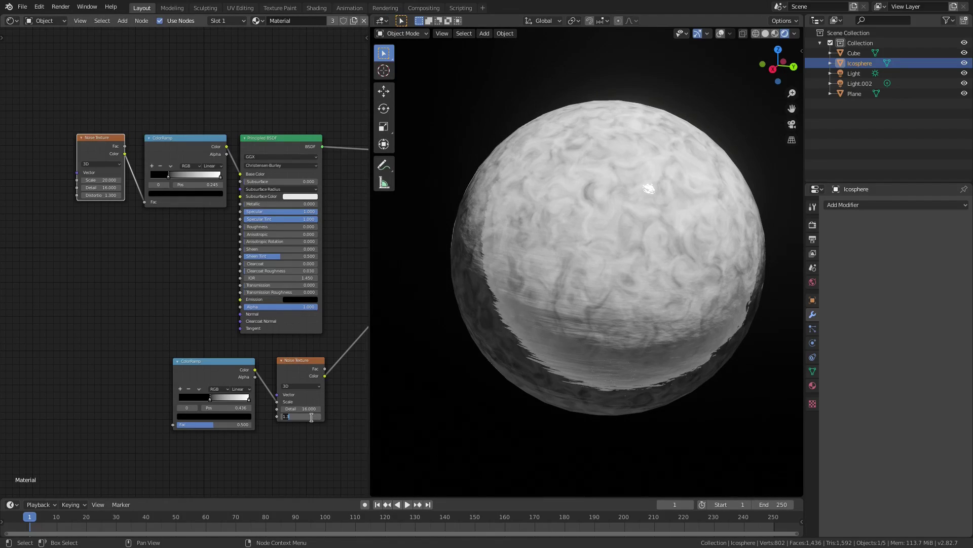
key("Return")
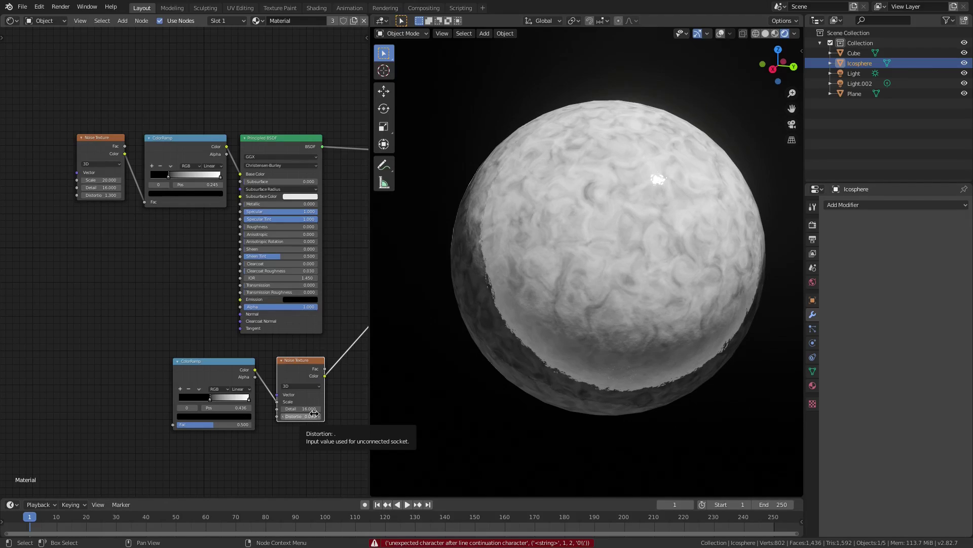
mouse_move(211, 399)
left_mouse_down()
mouse_move(169, 398)
mouse_move(211, 399)
mouse_move(199, 397)
left_mouse_up()
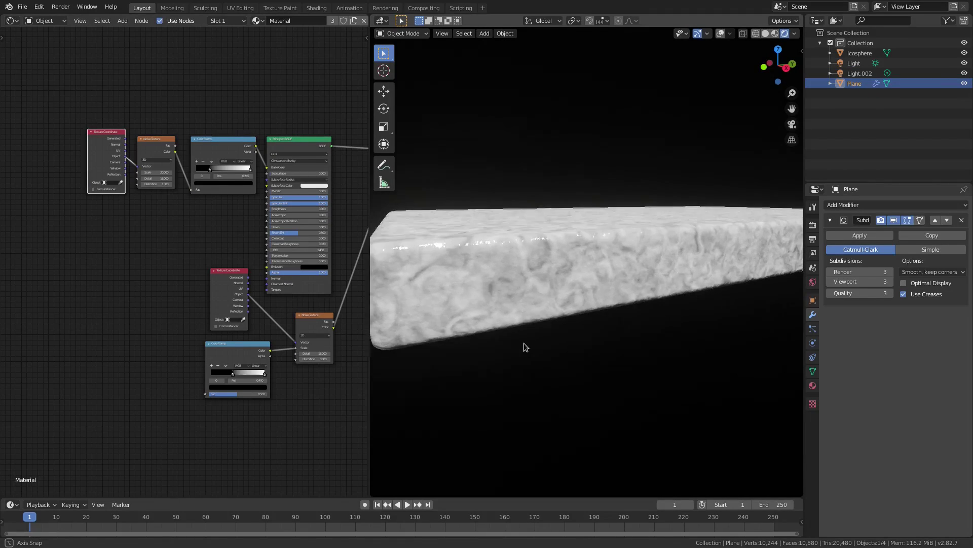
middle_click_drag(524, 343, 439, 334)
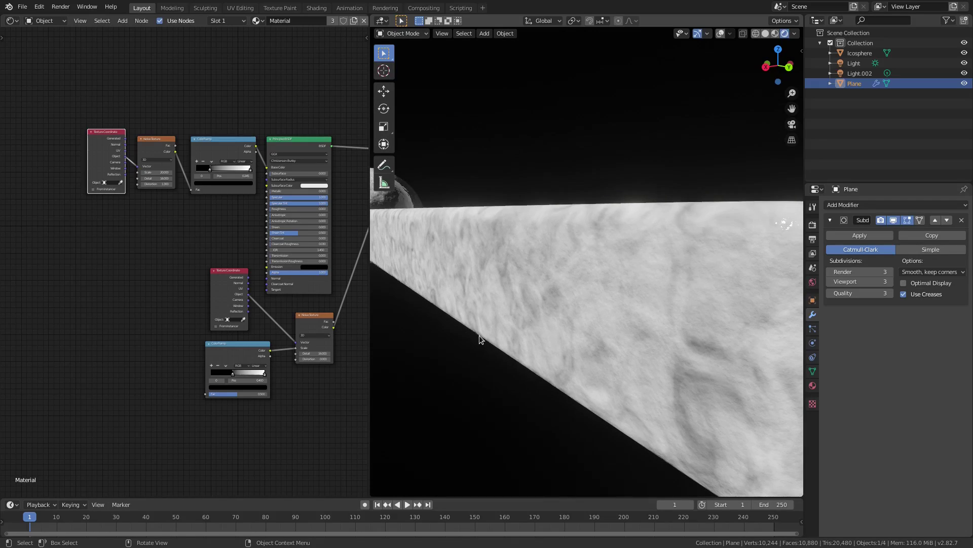
Slide the first ColorRamp's dark stop toward the left end to lighten the slab's veins
scroll(493, 335, "down", 3)
middle_click_drag(494, 330, 531, 343)
scroll(535, 339, "down", 4)
mouse_move(535, 339)
middle_mouse_down()
mouse_move(545, 361)
mouse_move(537, 355)
middle_mouse_up()
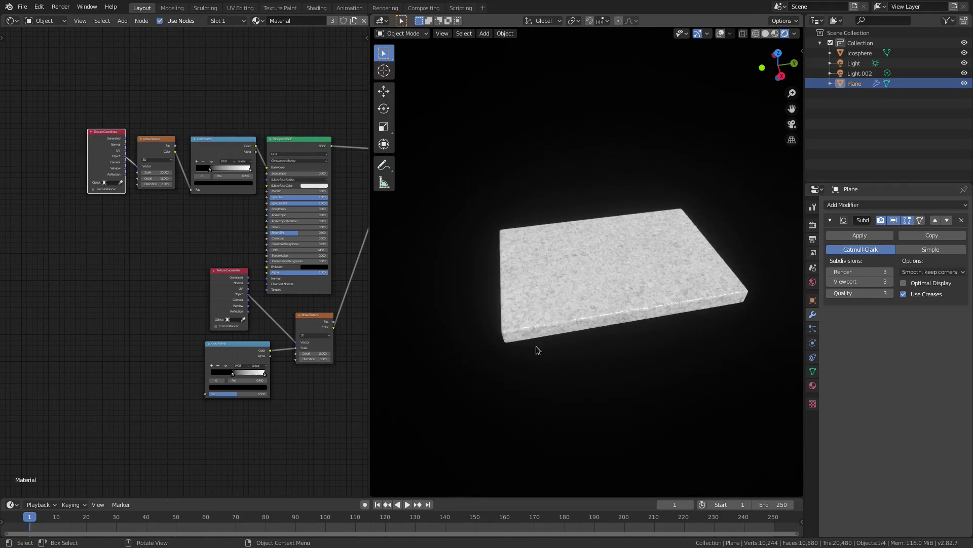
scroll(604, 311, "up", 4)
scroll(197, 196, "down", 1, "ctrl")
scroll(198, 183, "up", 3)
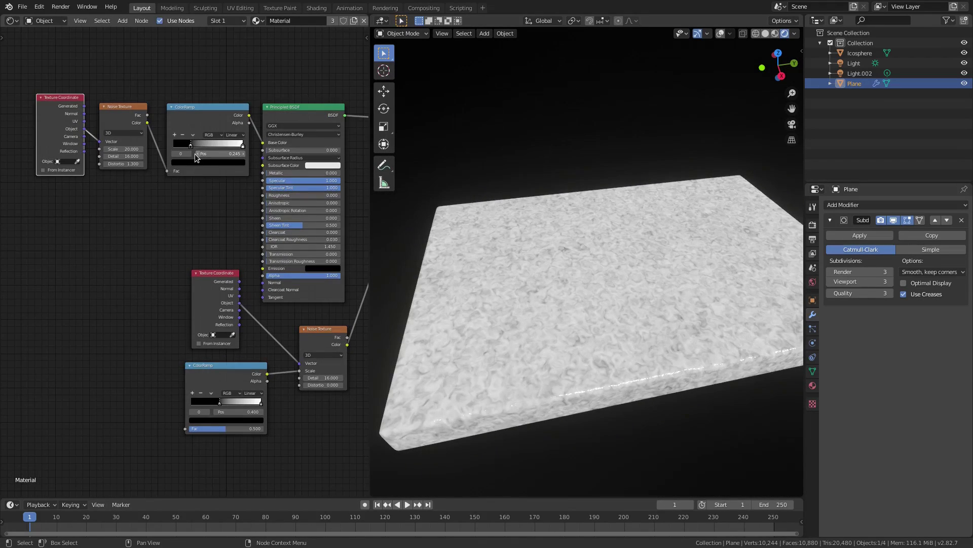
mouse_move(189, 146)
left_mouse_down()
mouse_move(175, 145)
mouse_move(234, 148)
mouse_move(181, 149)
left_mouse_up()
scroll(634, 358, "down", 3)
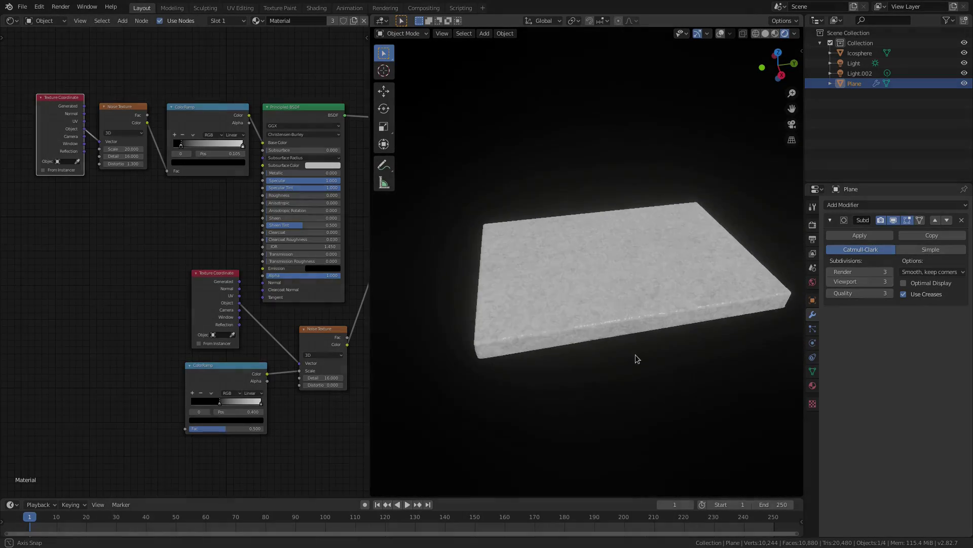